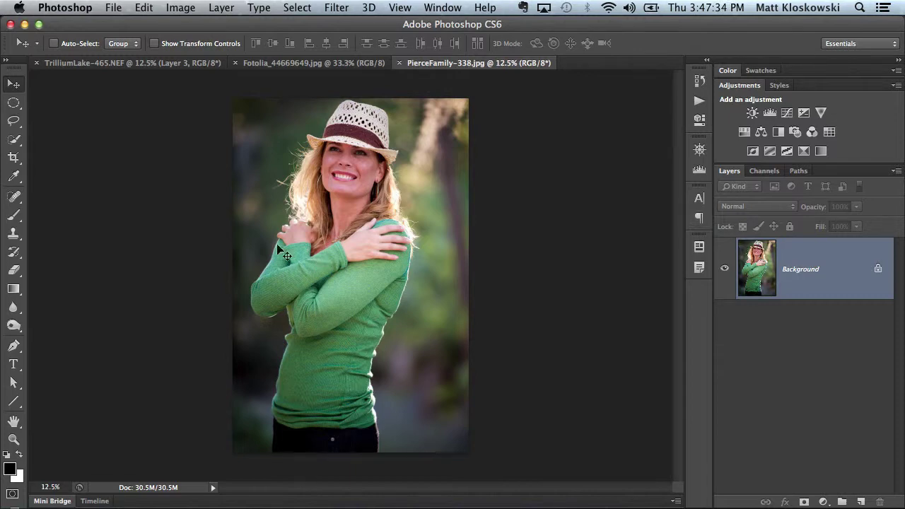
Open the portrait in the Liquify filter and reduce the brush size to 80.
{"action": "left_click", "coordinate": [337, 8]}
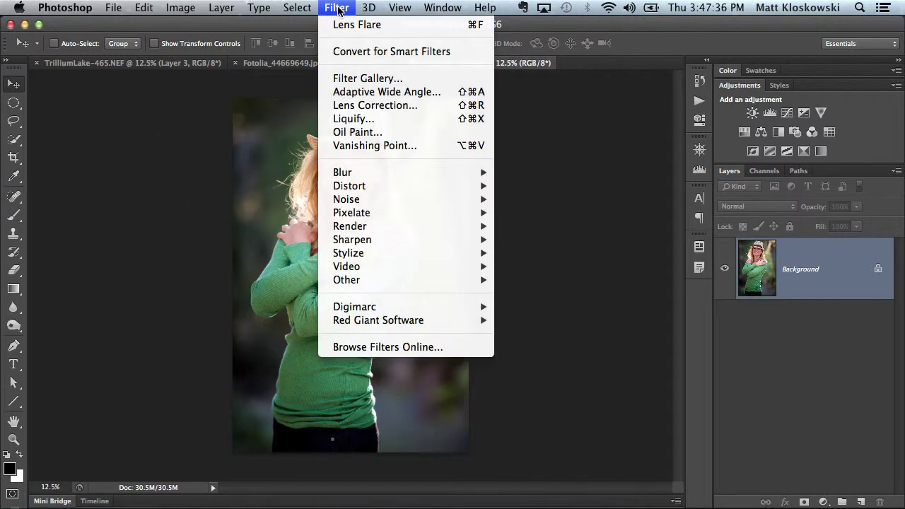
{"action": "left_click", "coordinate": [355, 120]}
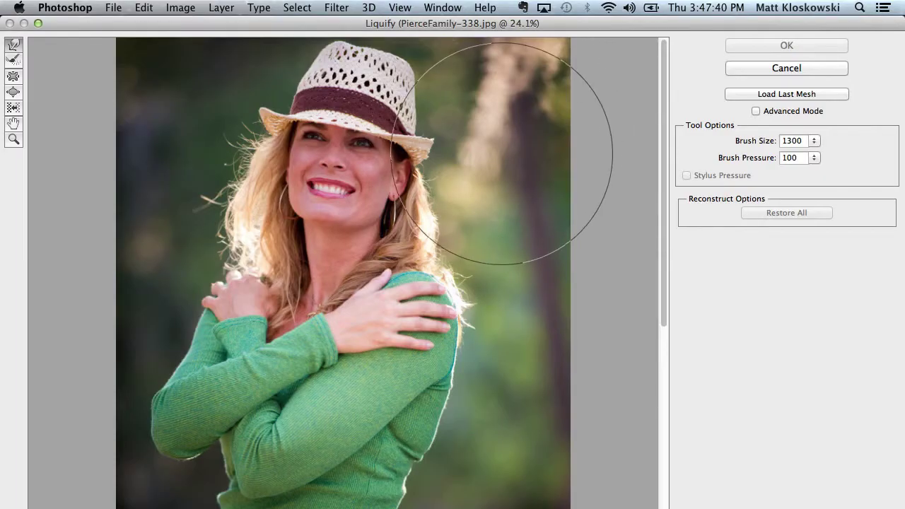
{"action": "key", "text": "bracketleft"}
{"action": "key", "text": "bracketleft"}
{"action": "key", "text": "bracketleft"}
{"action": "key", "text": "bracketleft"}
{"action": "key", "text": "bracketleft"}
{"action": "key", "text": "bracketleft"}
{"action": "key", "text": "bracketleft"}
{"action": "key", "text": "bracketleft"}
{"action": "key", "text": "bracketleft"}
{"action": "key", "text": "bracketleft"}
{"action": "key", "text": "bracketleft"}
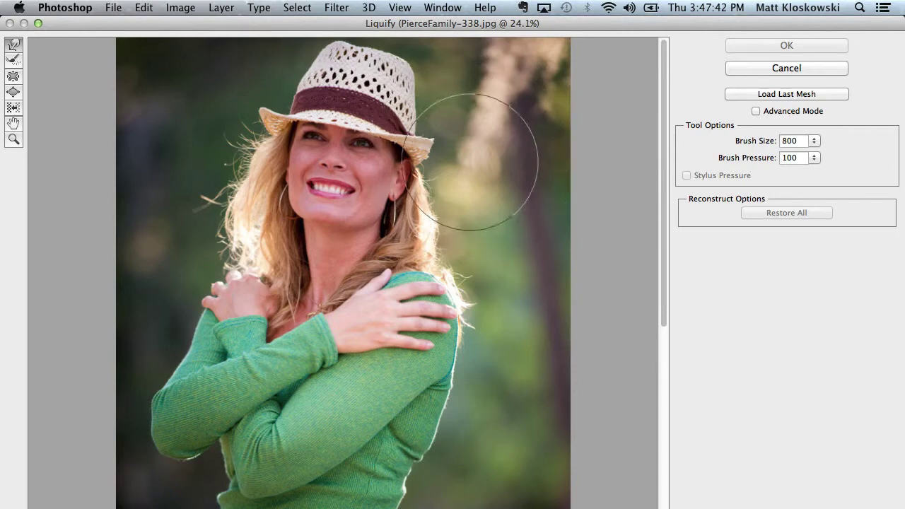
{"action": "key", "text": "bracketleft"}
{"action": "key", "text": "bracketleft"}
{"action": "key", "text": "bracketleft"}
{"action": "key", "text": "bracketleft"}
{"action": "key", "text": "bracketleft"}
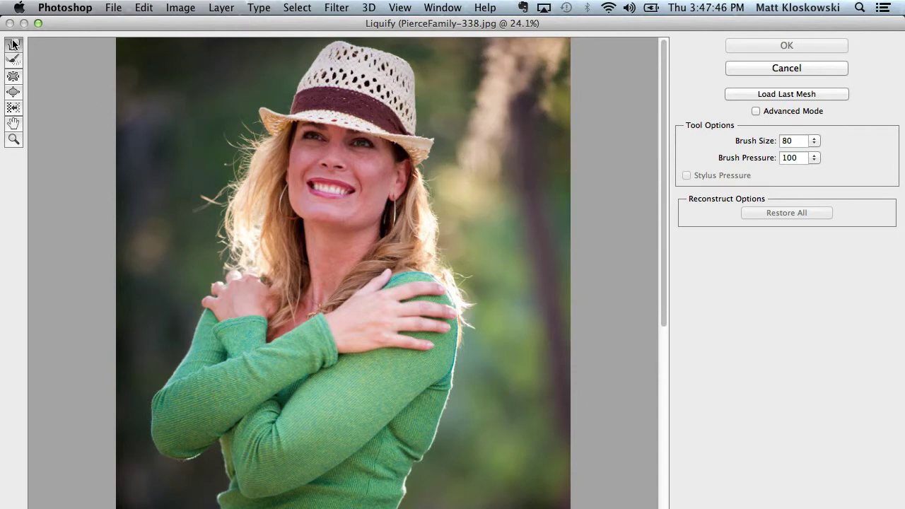
Try distorting the straw hat with a size 200 warp brush, and undo the distortion.
{"action": "key", "text": "bracketright"}
{"action": "key", "text": "bracketright"}
{"action": "key", "text": "bracketright"}
{"action": "key", "text": "bracketright"}
{"action": "key", "text": "bracketright"}
{"action": "key", "text": "bracketright"}
{"action": "left_click_drag", "start_coordinate": [314, 68], "coordinate": [278, 62]}
{"action": "mouse_move", "coordinate": [132, 90]}
{"action": "left_mouse_down"}
{"action": "mouse_move", "coordinate": [300, 66]}
{"action": "mouse_move", "coordinate": [544, 80]}
{"action": "mouse_move", "coordinate": [182, 114]}
{"action": "left_mouse_up"}
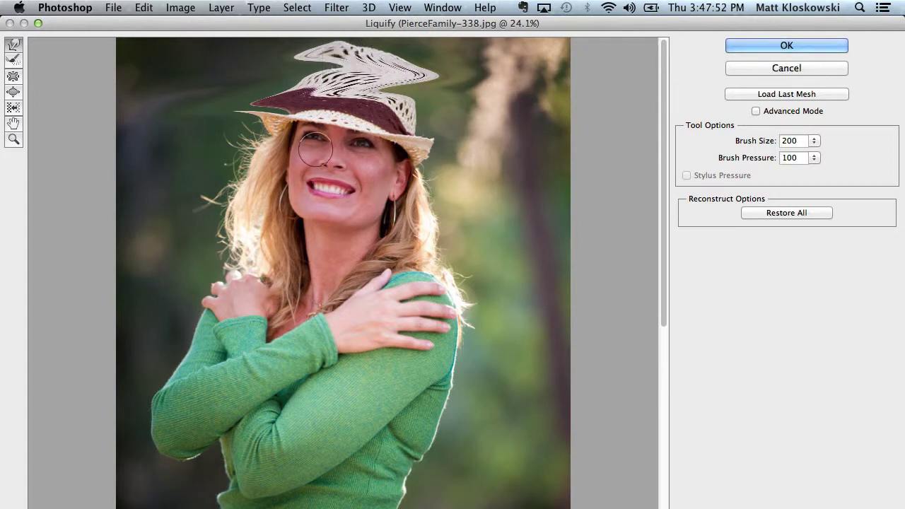
{"action": "key", "text": "ctrl+alt+z"}
{"action": "key", "text": "ctrl+alt+z"}
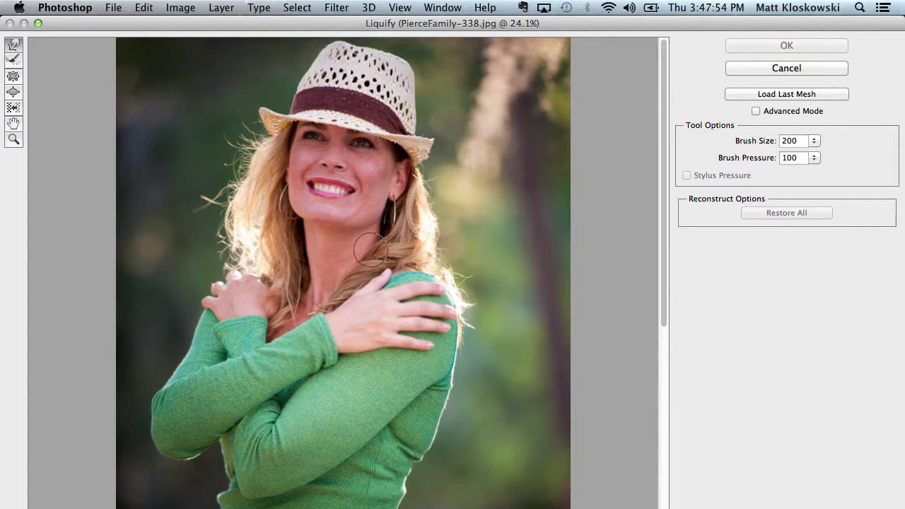
Push the bumps along the sweater's waist outline inward with a smaller warp brush.
{"action": "left_click_drag", "start_coordinate": [371, 249], "coordinate": [348, 94]}
{"action": "key", "text": "bracketleft"}
{"action": "key", "text": "bracketleft"}
{"action": "key", "text": "bracketleft"}
{"action": "key", "text": "bracketleft"}
{"action": "key", "text": "bracketleft"}
{"action": "key", "text": "bracketleft"}
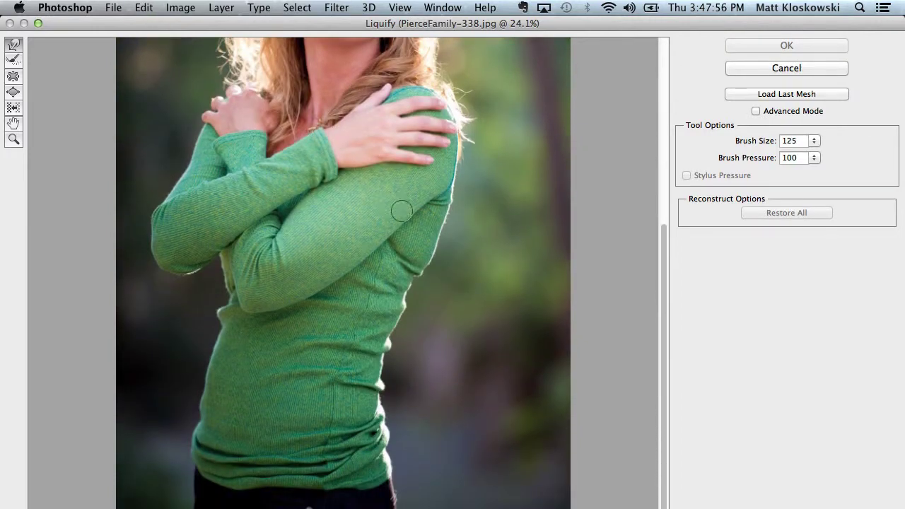
{"action": "key", "text": "bracketright"}
{"action": "key", "text": "bracketleft"}
{"action": "left_click_drag", "start_coordinate": [394, 349], "coordinate": [390, 348]}
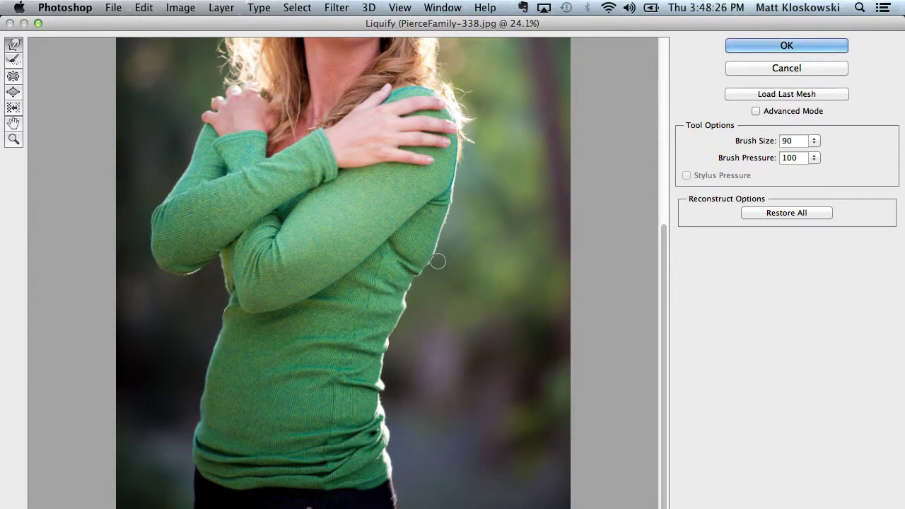
Smooth the sweater's back outline below the underarm with a size 200 warp brush and apply the Liquify filter.
{"action": "key", "text": "bracketright"}
{"action": "key", "text": "bracketright"}
{"action": "key", "text": "bracketright"}
{"action": "key", "text": "bracketright"}
{"action": "key", "text": "bracketright"}
{"action": "key", "text": "bracketright"}
{"action": "key", "text": "bracketright"}
{"action": "key", "text": "bracketright"}
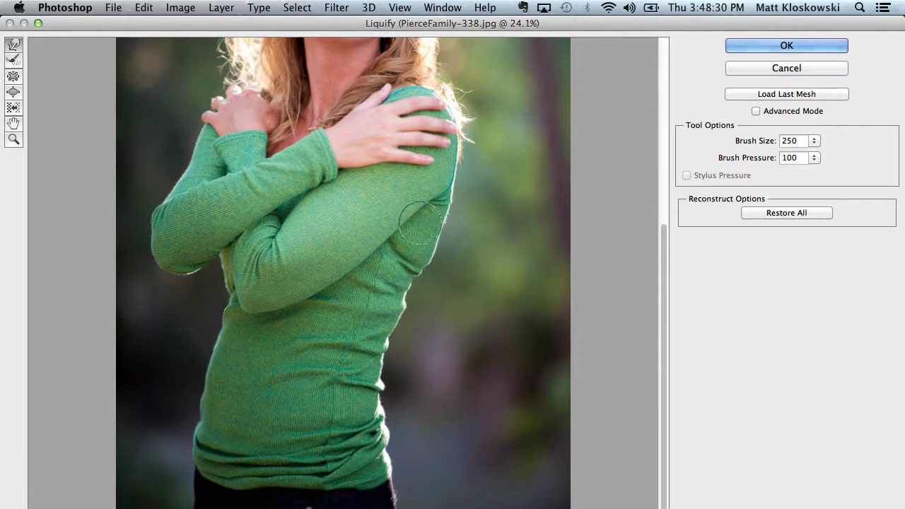
{"action": "key", "text": "bracketleft"}
{"action": "key", "text": "bracketleft"}
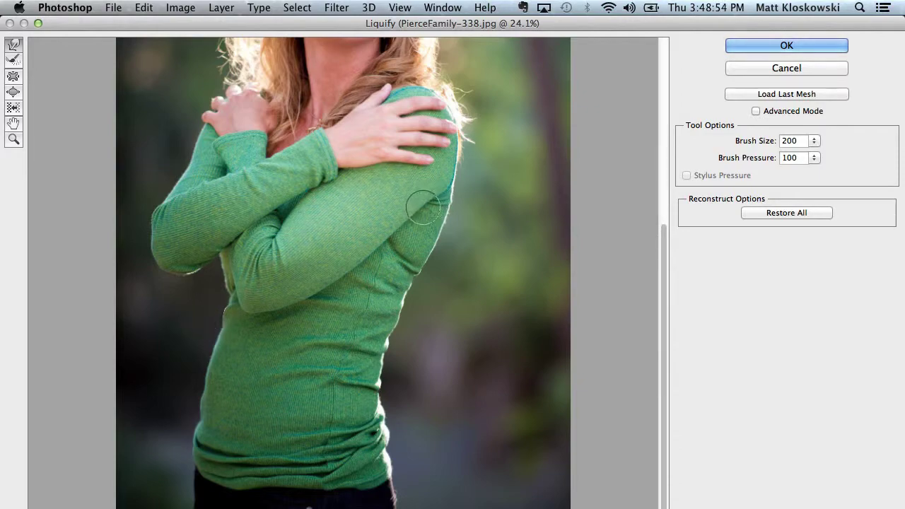
{"action": "left_click", "coordinate": [748, 44]}
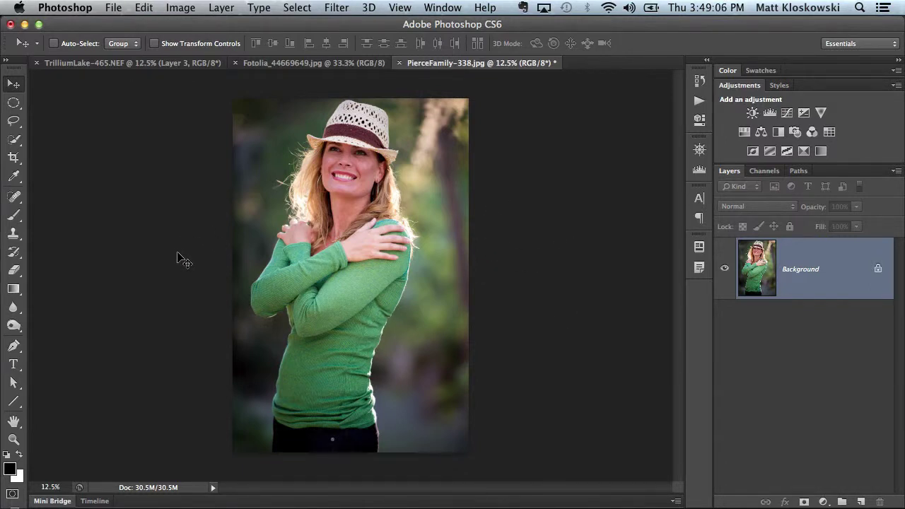
Try Spot Healing Brush strokes on the dark background beside the woman, and undo them together with the Liquify edit.
{"action": "left_click", "coordinate": [12, 201]}
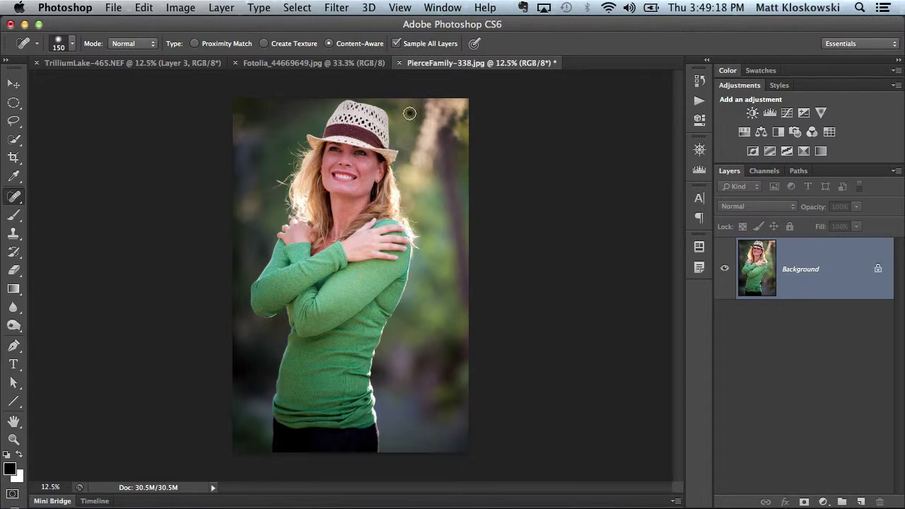
{"action": "left_click", "coordinate": [264, 105]}
{"action": "mouse_move", "coordinate": [269, 177]}
{"action": "left_mouse_down"}
{"action": "mouse_move", "coordinate": [283, 185]}
{"action": "mouse_move", "coordinate": [280, 202]}
{"action": "left_mouse_up"}
{"action": "key", "text": "super+z"}
{"action": "key", "text": "super+z"}
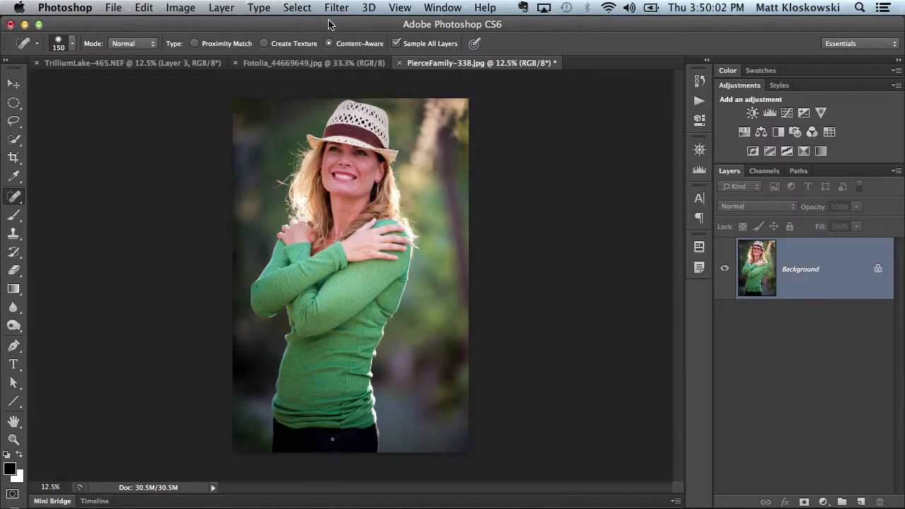
Convert the Background layer to a smart object.
{"action": "left_click", "coordinate": [222, 8]}
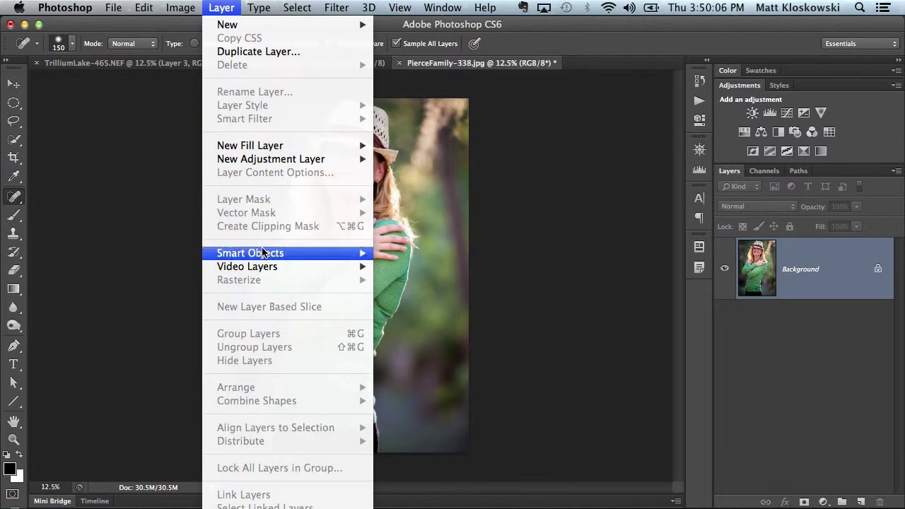
{"action": "mouse_move", "coordinate": [266, 254]}
{"action": "left_click", "coordinate": [447, 253]}
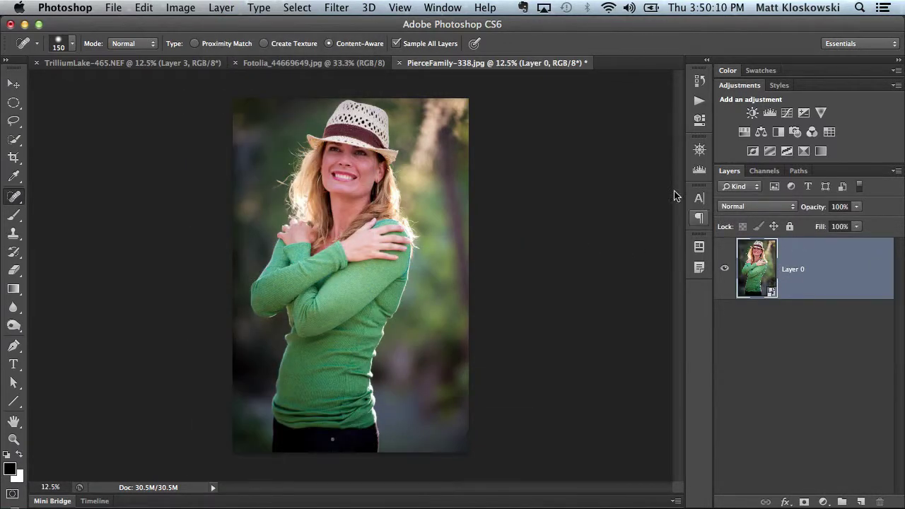
Apply Liquify to the smart object, pushing the sweater's waist outline inward with a size 200 warp brush.
{"action": "left_click", "coordinate": [337, 8]}
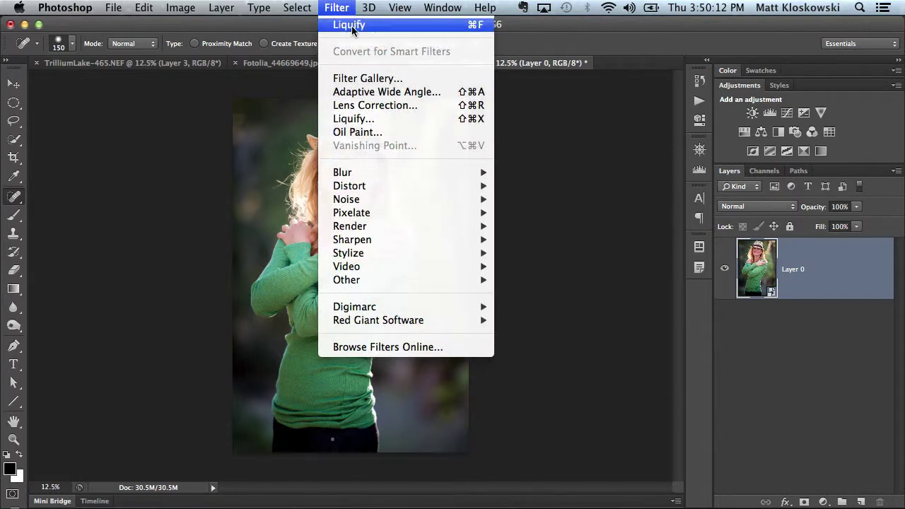
{"action": "left_click", "coordinate": [353, 119]}
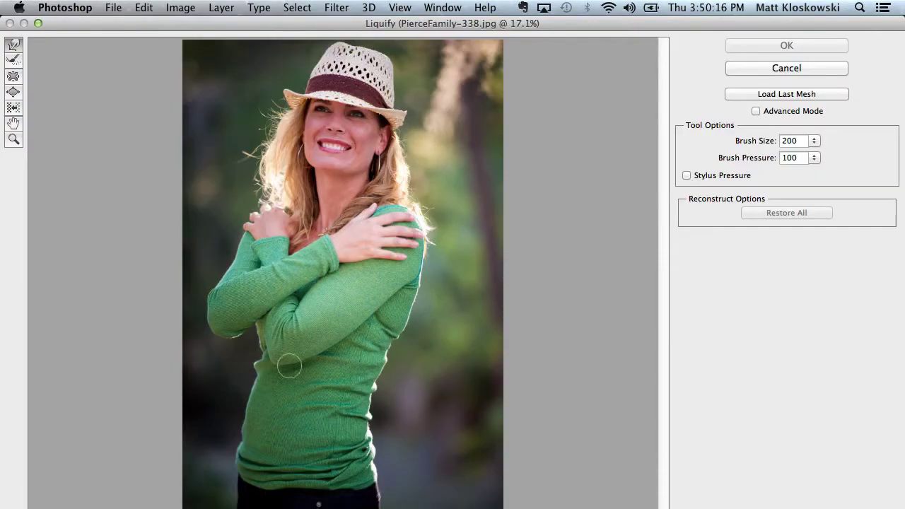
{"action": "left_click_drag", "start_coordinate": [245, 370], "coordinate": [248, 364]}
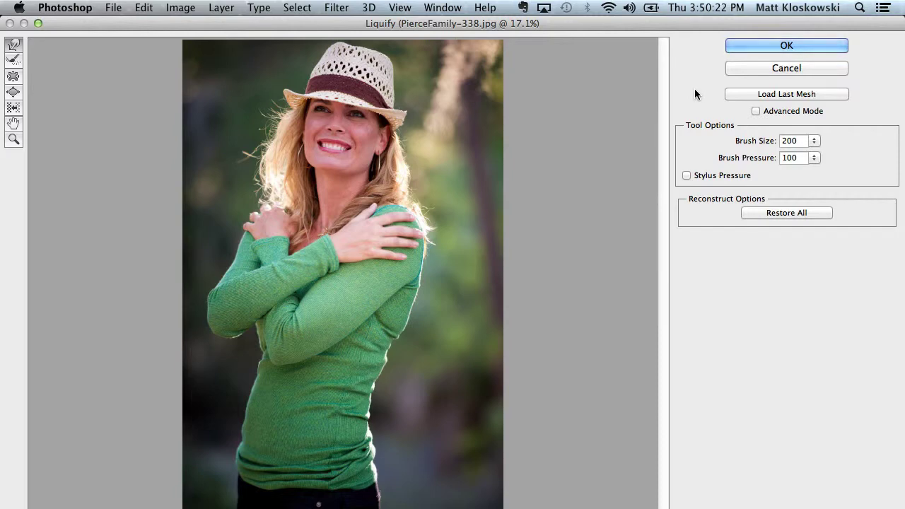
{"action": "left_click", "coordinate": [750, 44]}
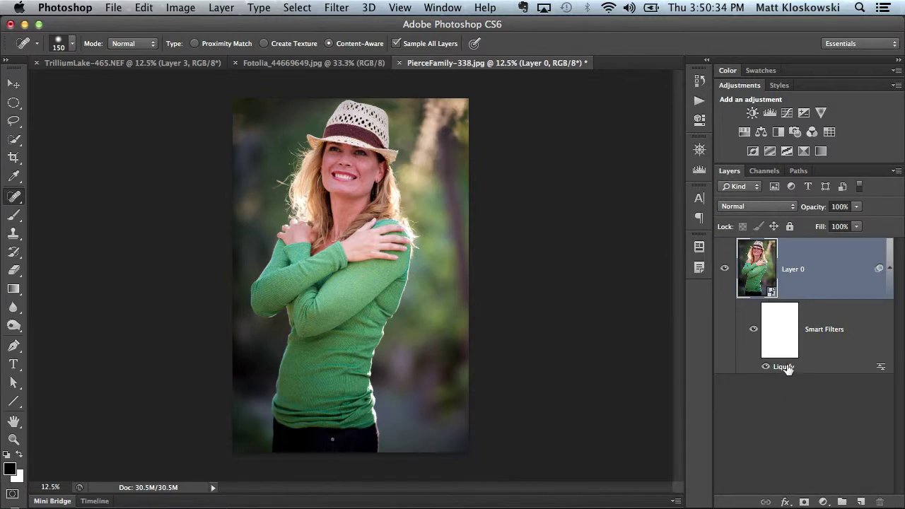
Open the smart object's contents to view the embedded image, and return to the main portrait document.
{"action": "double_click", "coordinate": [766, 285]}
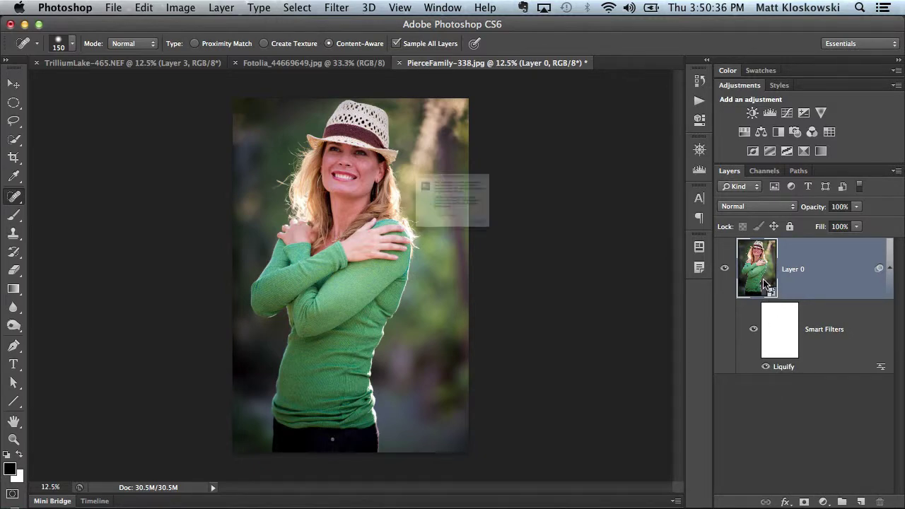
{"action": "left_click", "coordinate": [558, 286]}
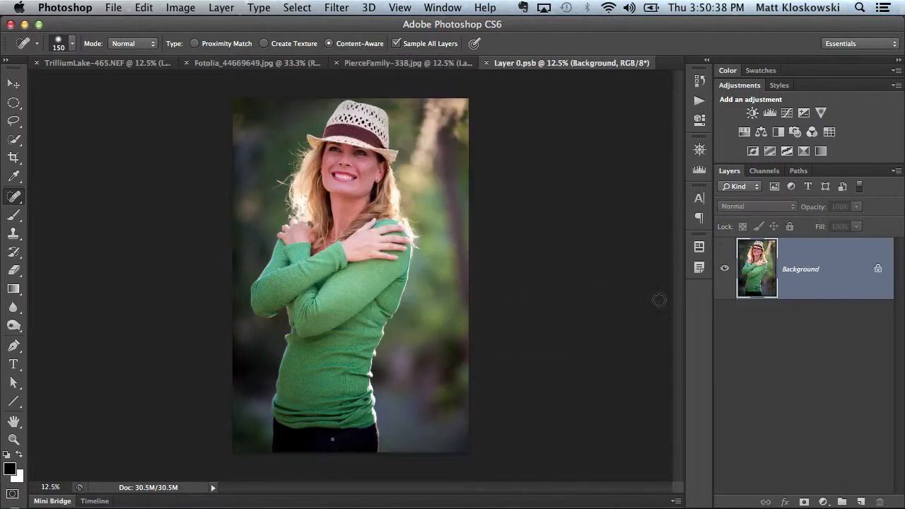
{"action": "left_click", "coordinate": [414, 63]}
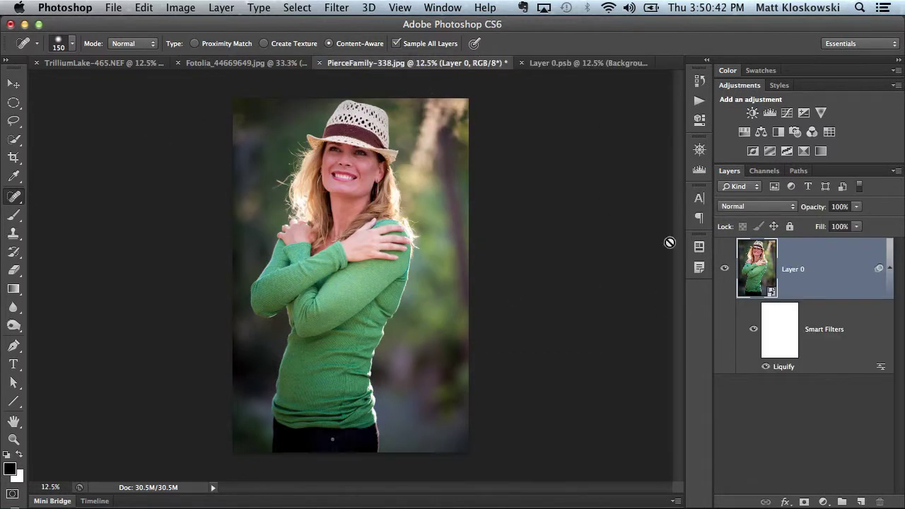
Reopen the Liquify smart filter on Layer 0 and restore all of its distortions.
{"action": "double_click", "coordinate": [784, 367]}
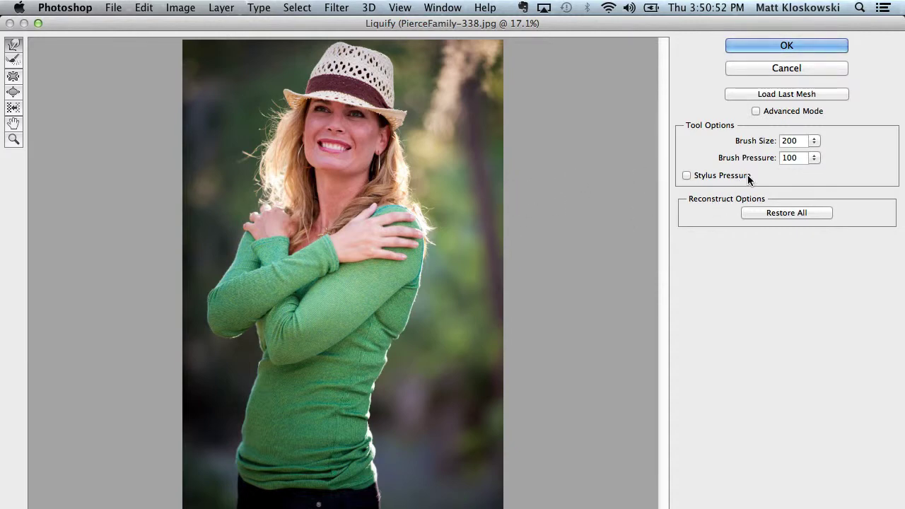
{"action": "left_click", "coordinate": [772, 211]}
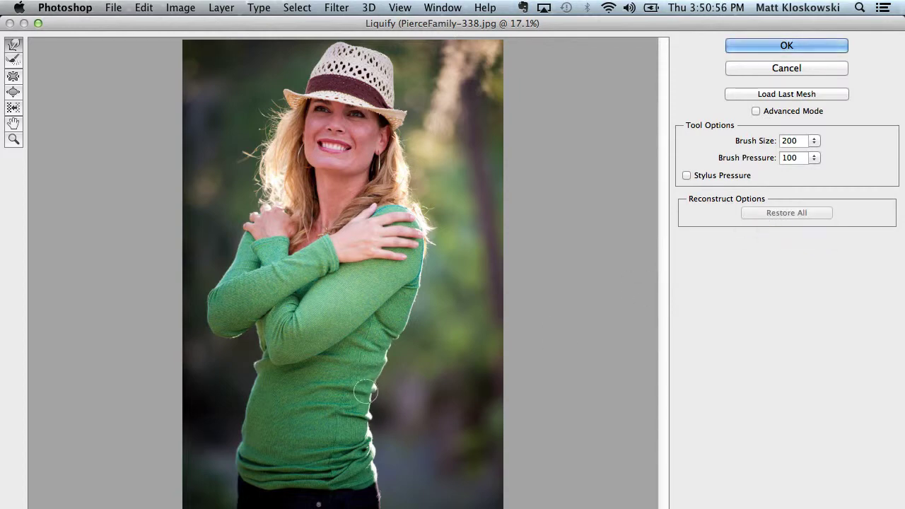
{"action": "key", "text": "super+alt+z"}
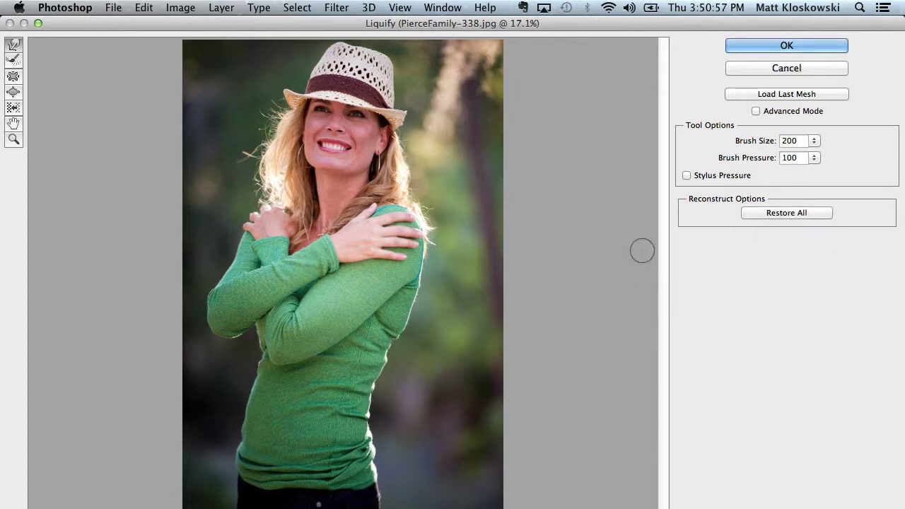
{"action": "left_click", "coordinate": [786, 213]}
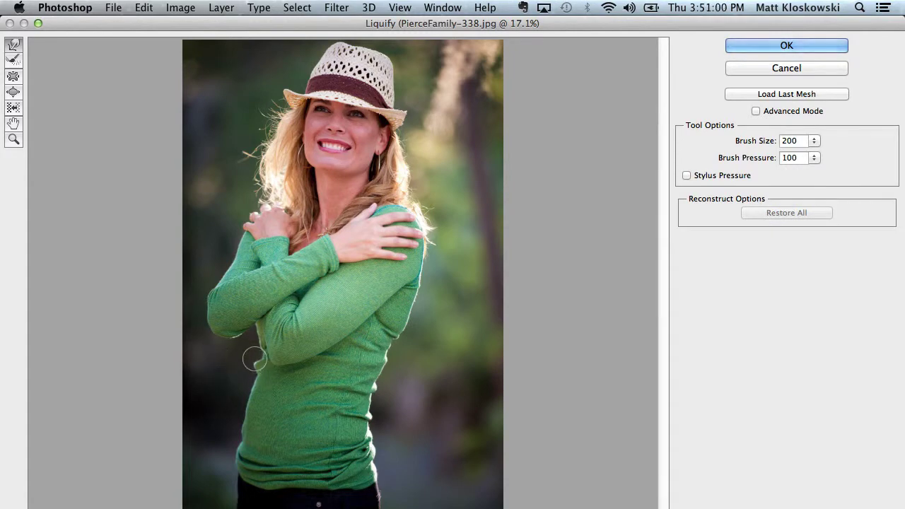
Push the sweater's waist inward on both sides with the size 200 warp brush and apply the updated Liquify filter.
{"action": "left_click_drag", "start_coordinate": [345, 26], "coordinate": [370, 339]}
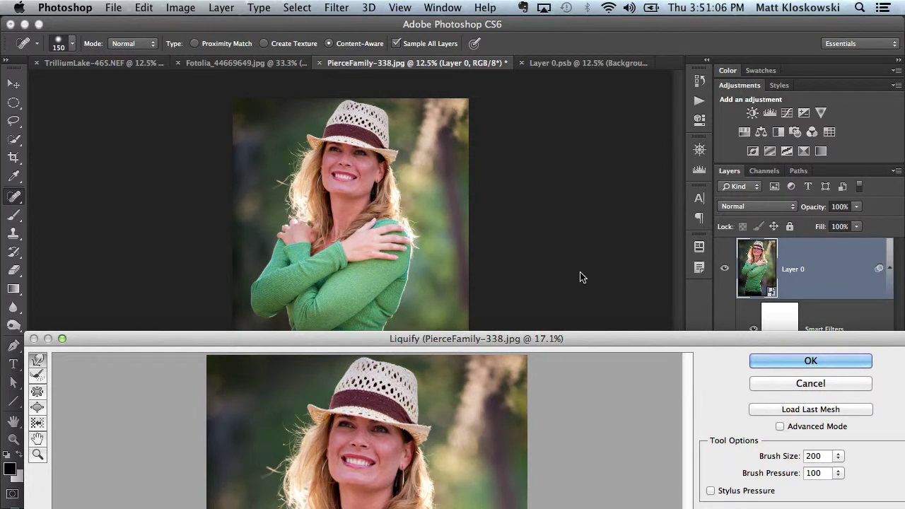
{"action": "left_click_drag", "start_coordinate": [449, 338], "coordinate": [399, 62]}
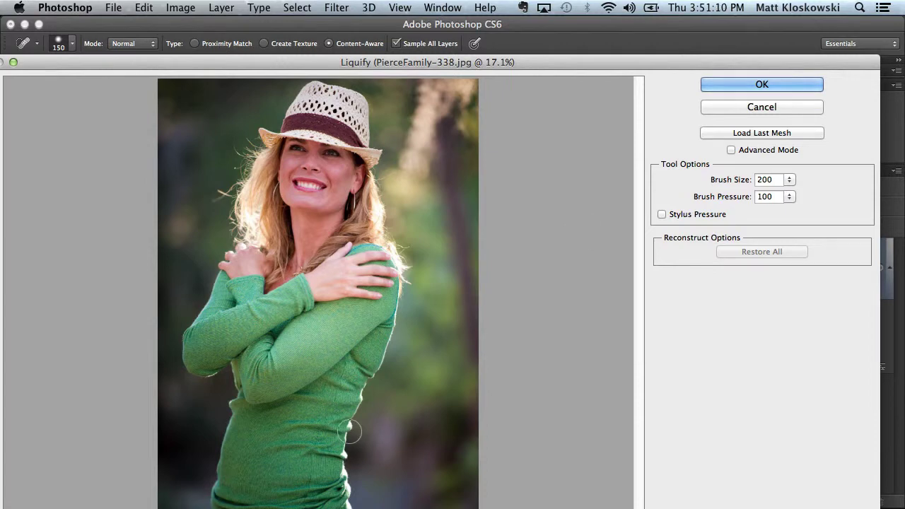
{"action": "left_click_drag", "start_coordinate": [375, 429], "coordinate": [360, 431]}
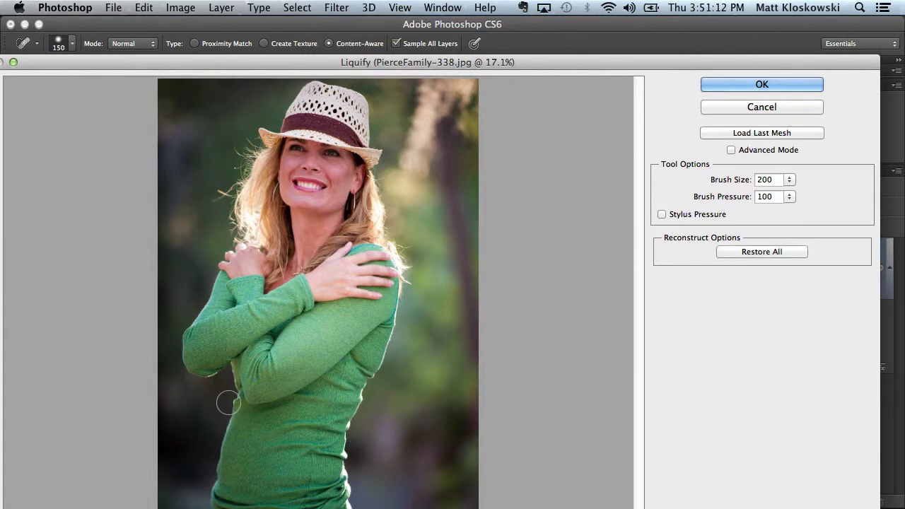
{"action": "left_click", "coordinate": [718, 88]}
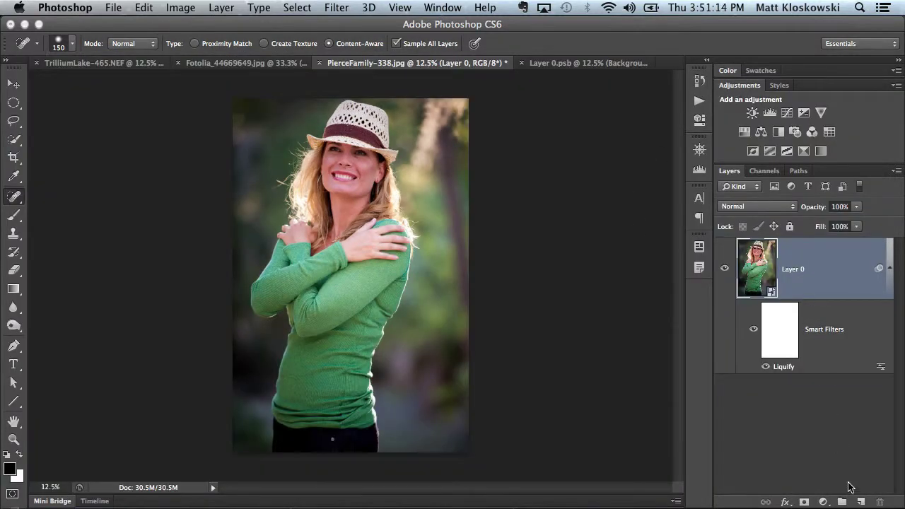
Add a Levels adjustment layer, setting the white input level to 250 and raising the black input level.
{"action": "left_click", "coordinate": [770, 113]}
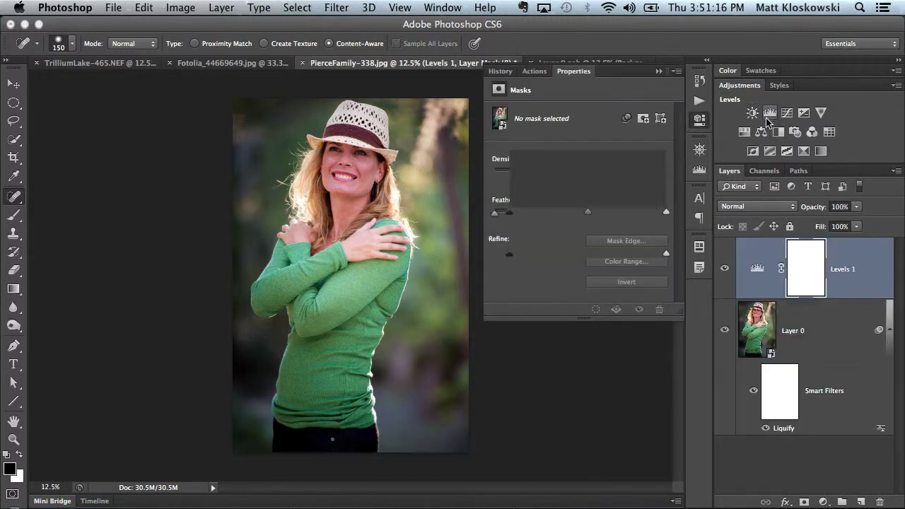
{"action": "left_click_drag", "start_coordinate": [666, 211], "coordinate": [664, 211]}
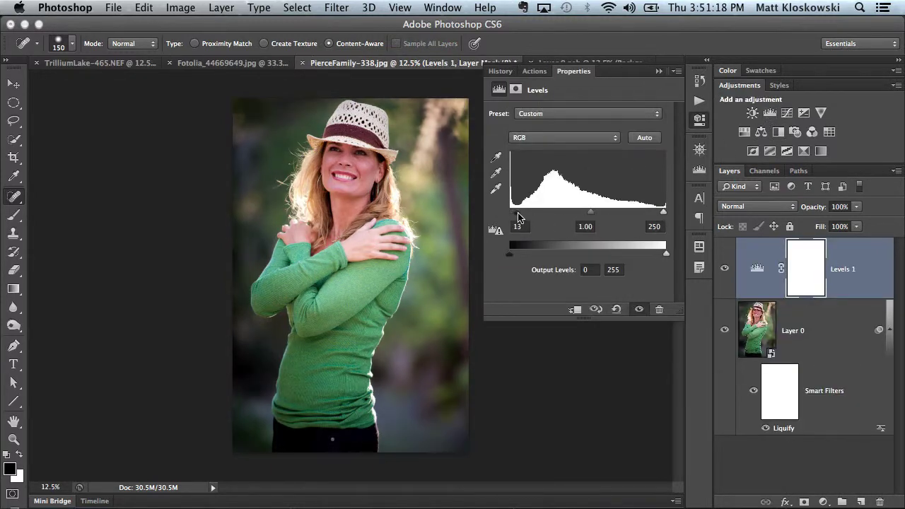
{"action": "left_click_drag", "start_coordinate": [519, 217], "coordinate": [522, 216]}
{"action": "left_click", "coordinate": [660, 71]}
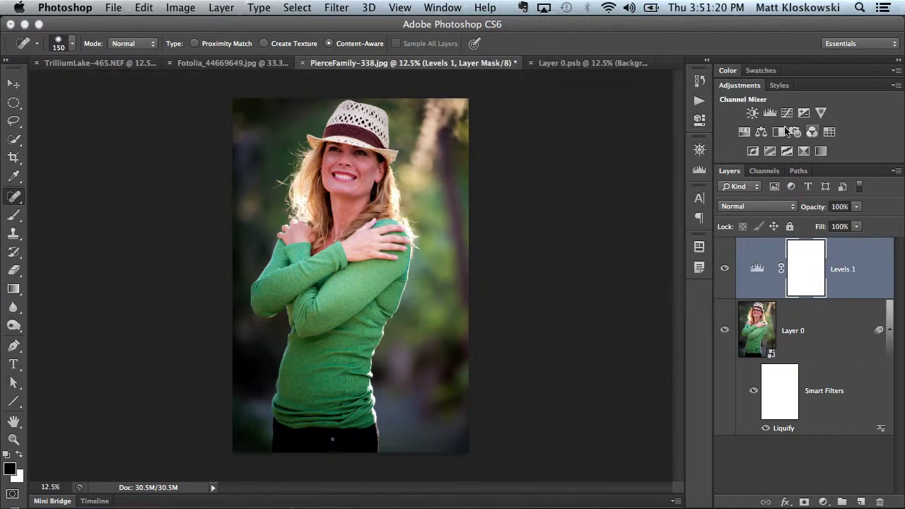
Add a Hue/Saturation adjustment layer with saturation set to -100.
{"action": "left_click", "coordinate": [745, 133]}
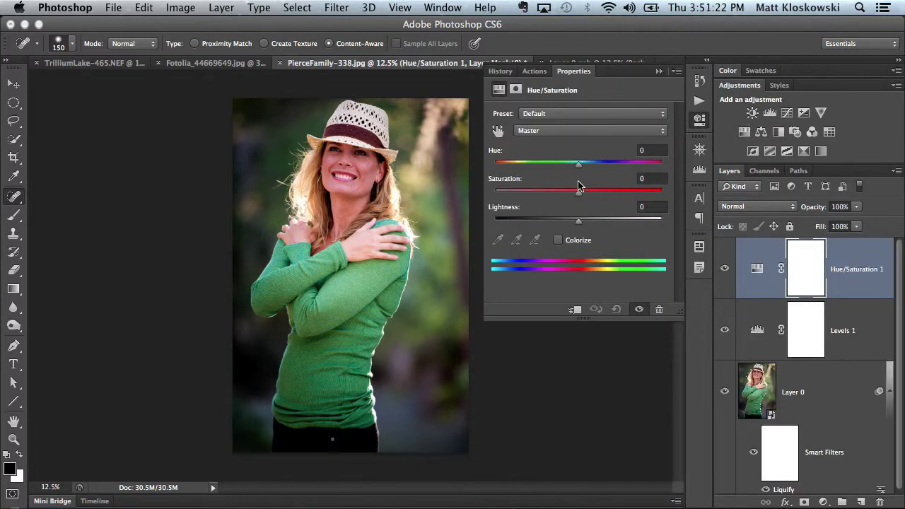
{"action": "left_click_drag", "start_coordinate": [579, 190], "coordinate": [450, 204]}
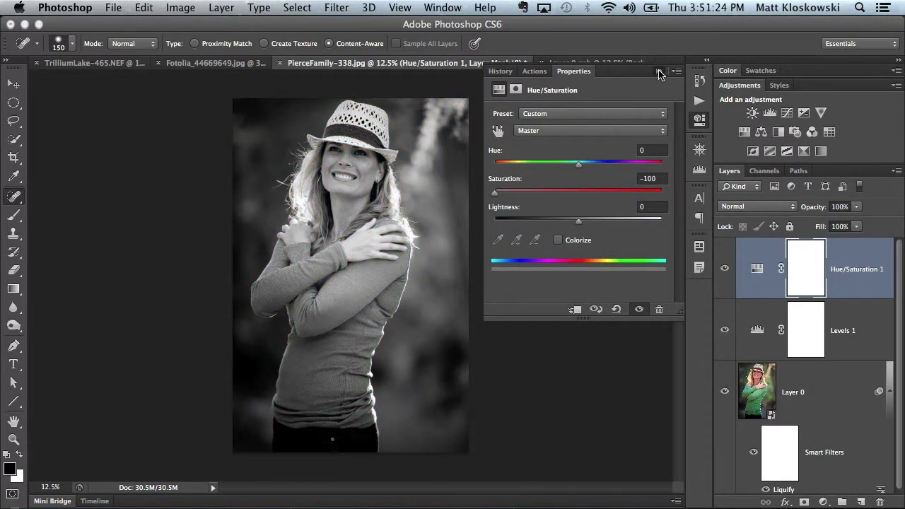
Reopen the Liquify smart filter under the adjustment layers, restore all of its distortions and apply the reset filter.
{"action": "left_click", "coordinate": [659, 72]}
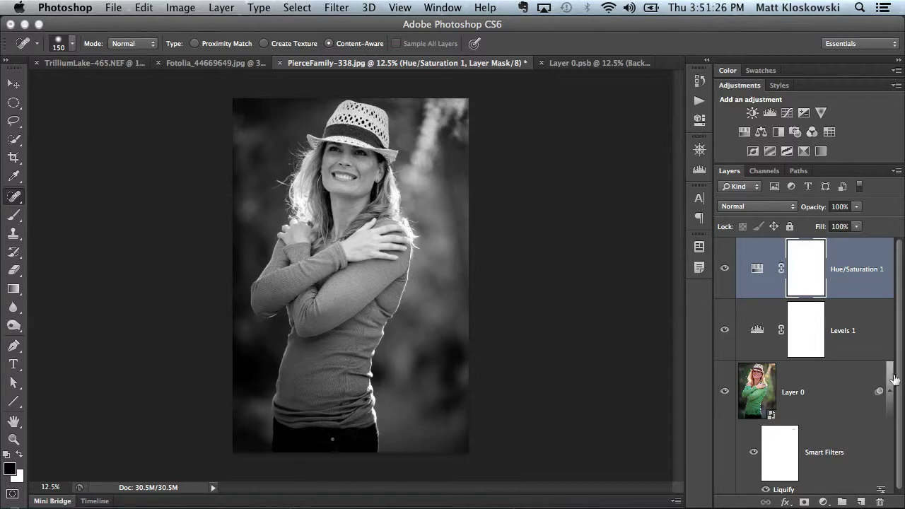
{"action": "scroll", "coordinate": [900, 377], "scroll_direction": "down", "scroll_amount": 1}
{"action": "double_click", "coordinate": [783, 488]}
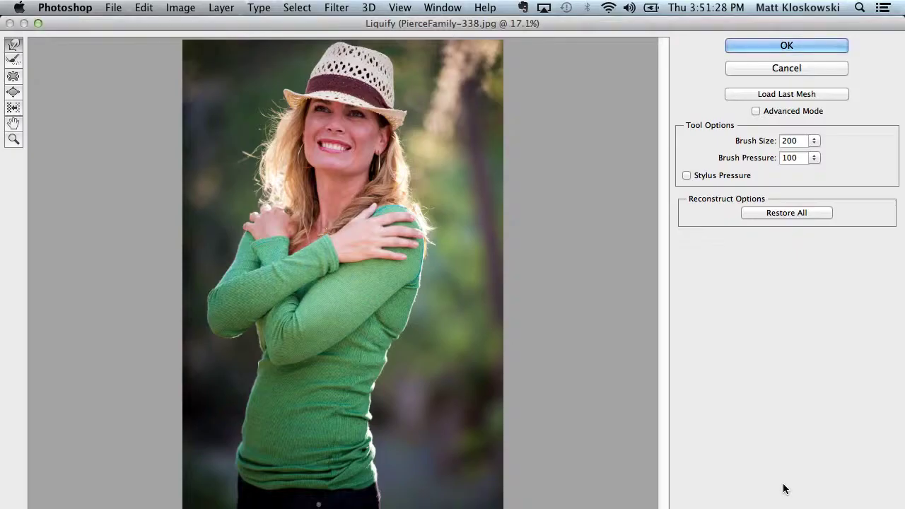
{"action": "left_click", "coordinate": [766, 212]}
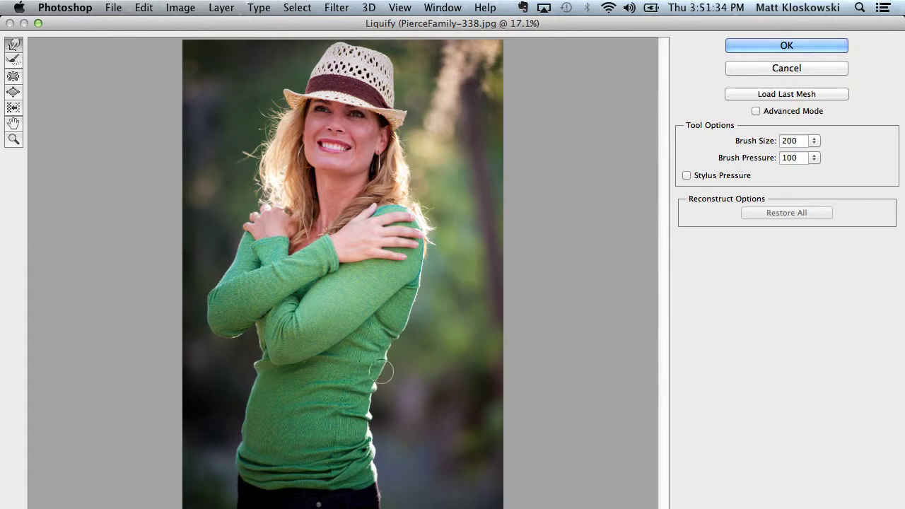
{"action": "left_click", "coordinate": [771, 45]}
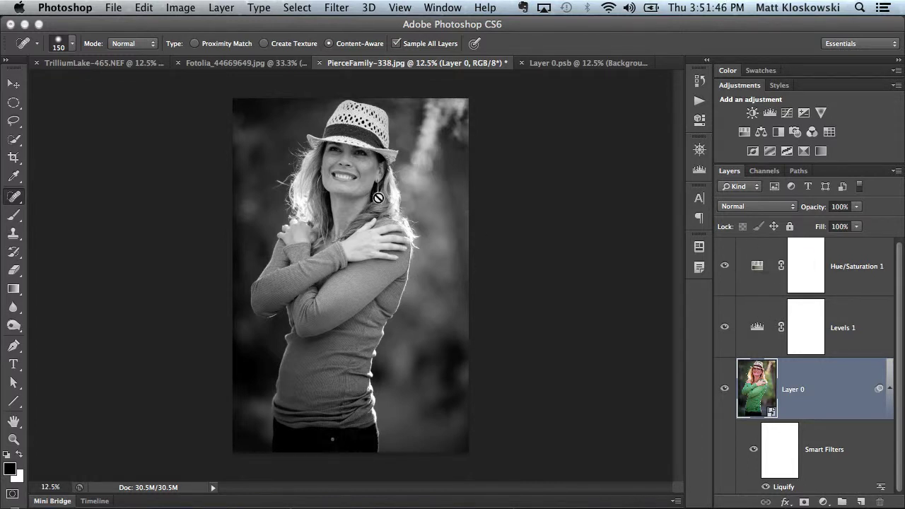
Switch to Fotolia_44669649.jpg and convert its Background layer to a smart object.
{"action": "left_click", "coordinate": [237, 63]}
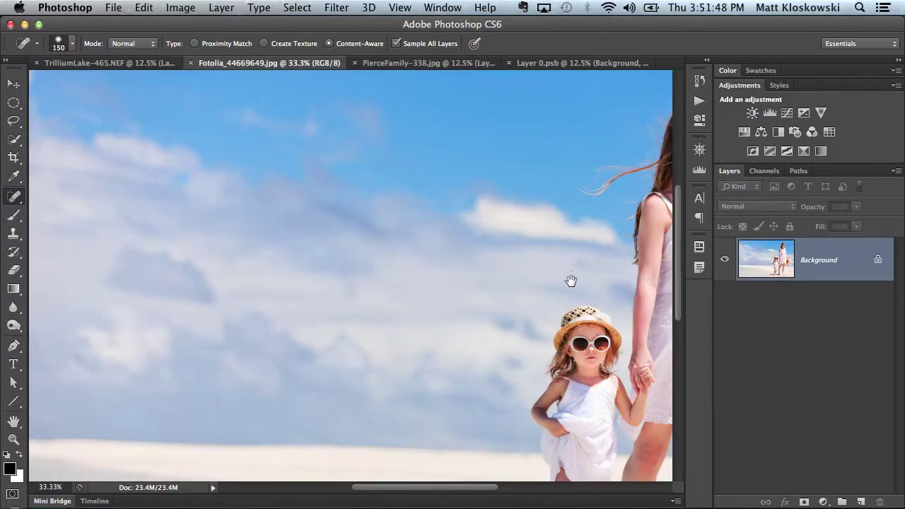
{"action": "left_click_drag", "start_coordinate": [572, 281], "coordinate": [210, 248]}
{"action": "key", "text": "super+minus"}
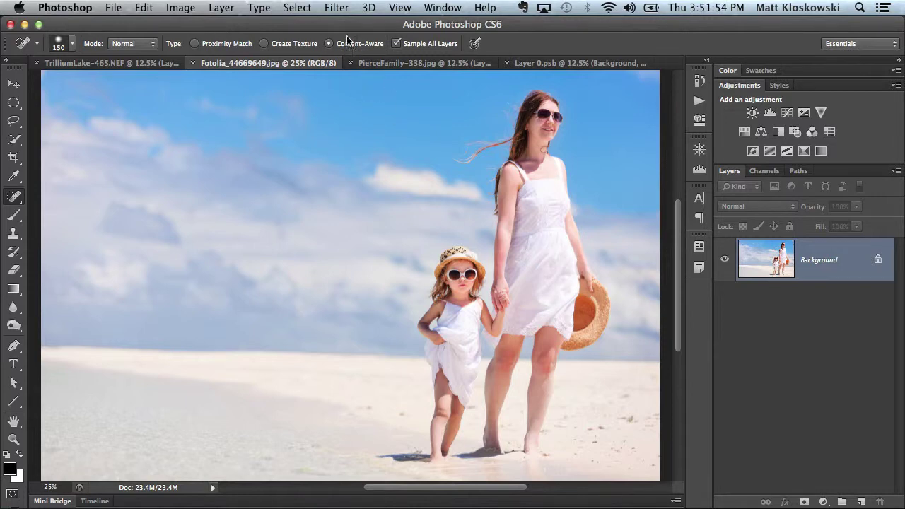
{"action": "left_click", "coordinate": [228, 8]}
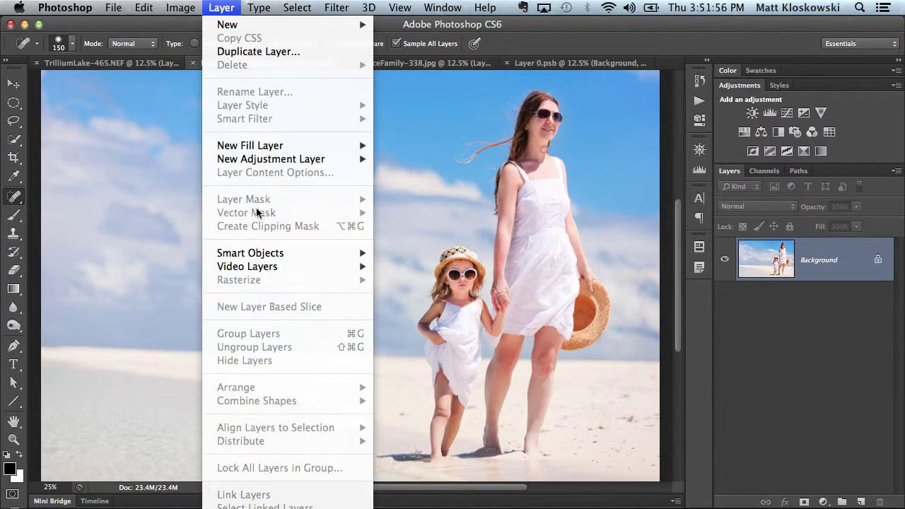
{"action": "mouse_move", "coordinate": [263, 254]}
{"action": "left_click", "coordinate": [428, 253]}
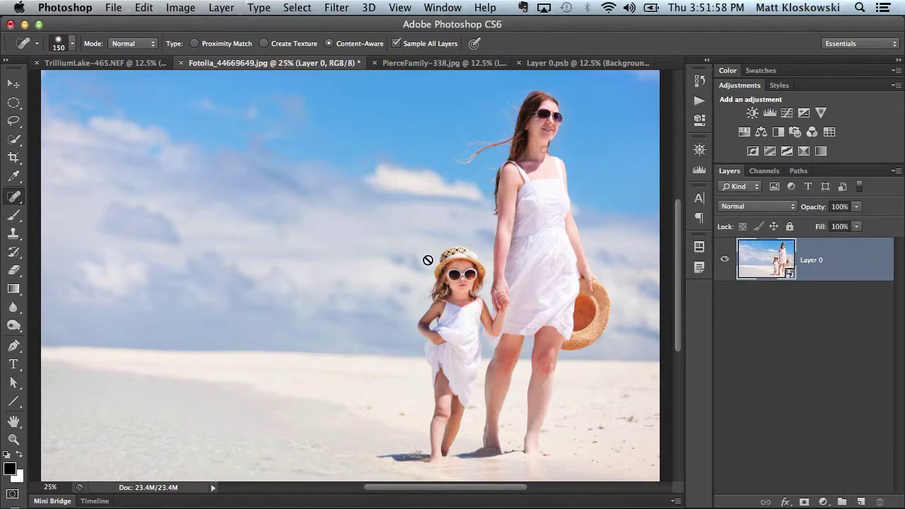
Start Liquify on the beach photo's Layer 0 and push the woman's hat-side hip slightly inward with a size 900 warp brush.
{"action": "left_click", "coordinate": [338, 8]}
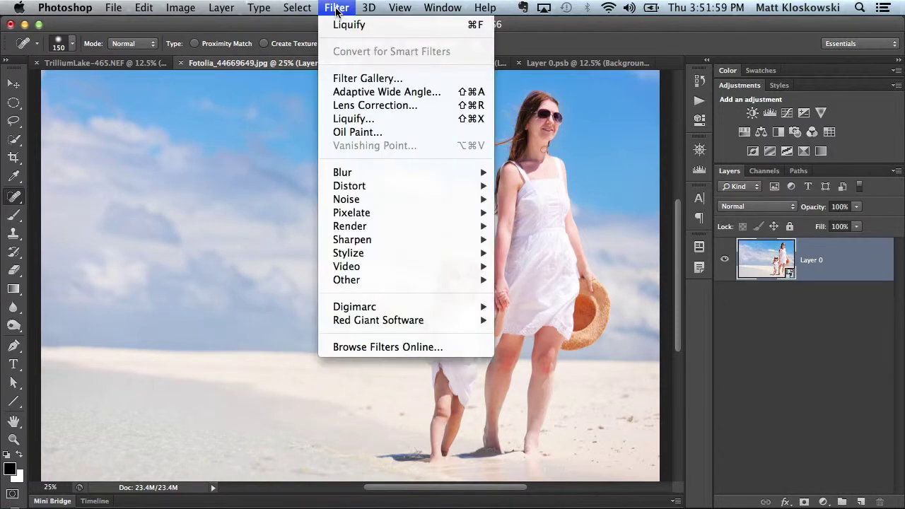
{"action": "left_click", "coordinate": [351, 119]}
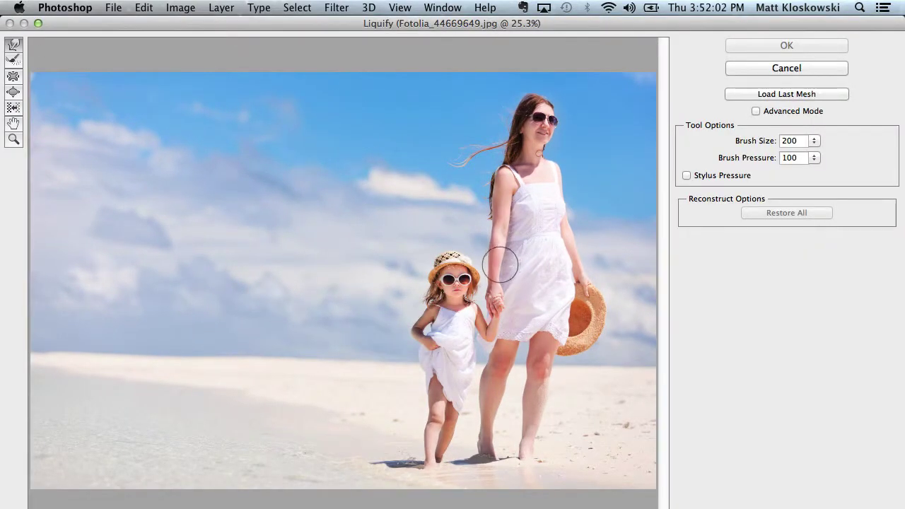
{"action": "key", "text": "bracketright"}
{"action": "key", "text": "bracketright"}
{"action": "key", "text": "bracketright"}
{"action": "key", "text": "bracketright"}
{"action": "key", "text": "bracketright"}
{"action": "key", "text": "bracketright"}
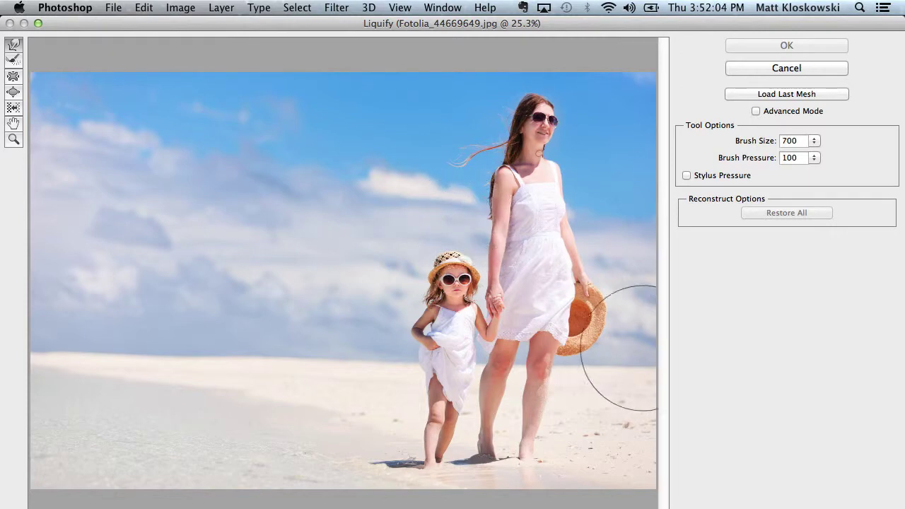
{"action": "key", "text": "bracketright"}
{"action": "key", "text": "bracketright"}
{"action": "key", "text": "bracketleft"}
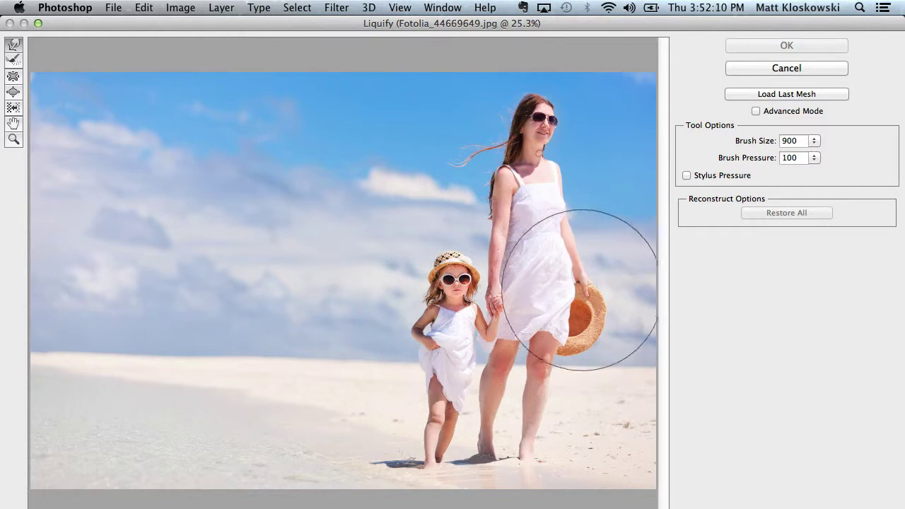
{"action": "left_click_drag", "start_coordinate": [583, 293], "coordinate": [578, 294]}
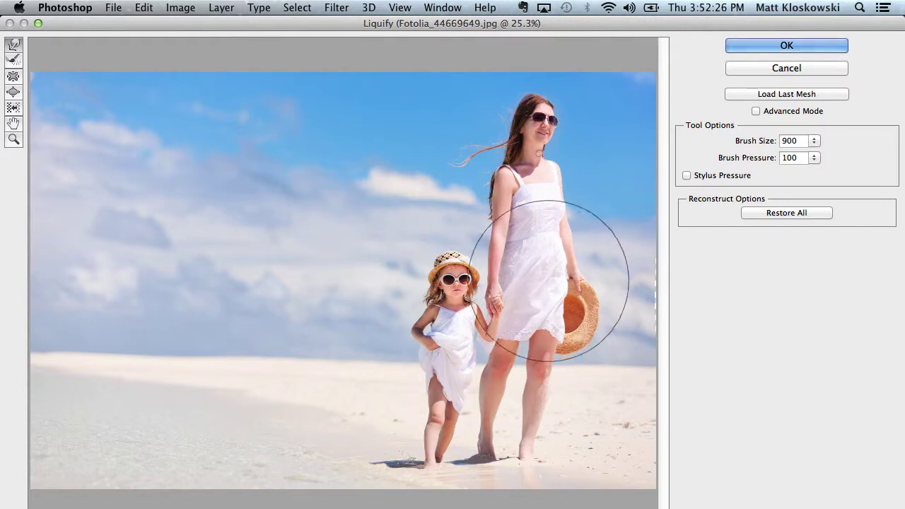
Reduce the warp brush size to 250 and apply the Liquify filter to the beach photo.
{"action": "key", "text": "bracketleft"}
{"action": "key", "text": "bracketleft"}
{"action": "key", "text": "bracketleft"}
{"action": "key", "text": "bracketleft"}
{"action": "key", "text": "bracketleft"}
{"action": "key", "text": "bracketleft"}
{"action": "key", "text": "bracketleft"}
{"action": "key", "text": "bracketleft"}
{"action": "key", "text": "bracketleft"}
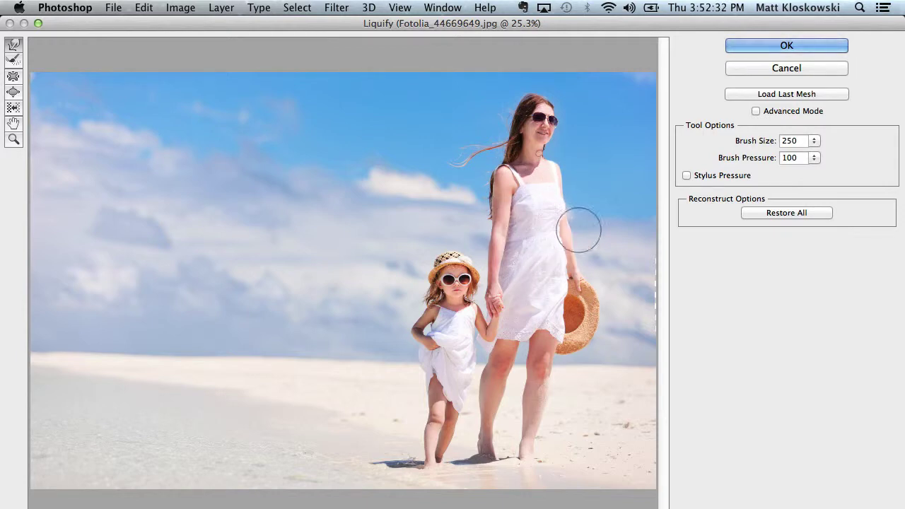
{"action": "left_click", "coordinate": [788, 47]}
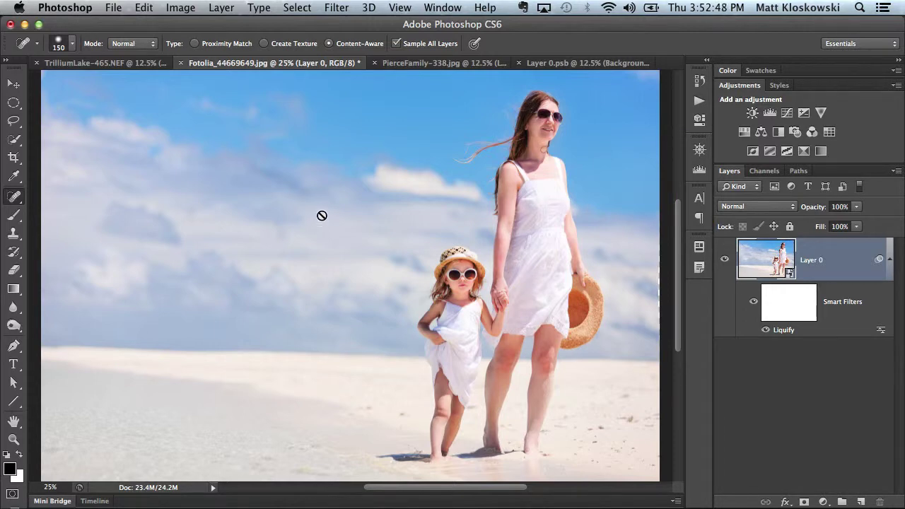
Run the last-used Liquify filter again on the beach photo's Layer 0.
{"action": "left_click", "coordinate": [337, 9]}
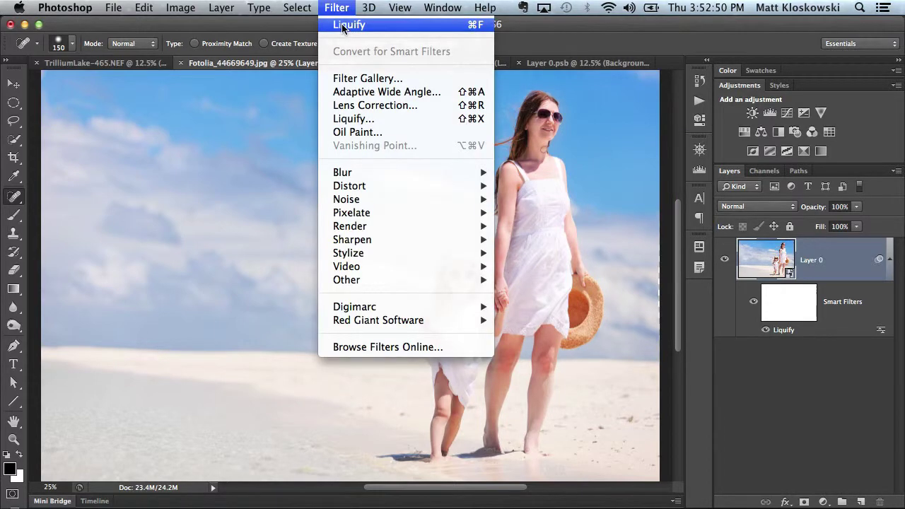
{"action": "left_click", "coordinate": [347, 24]}
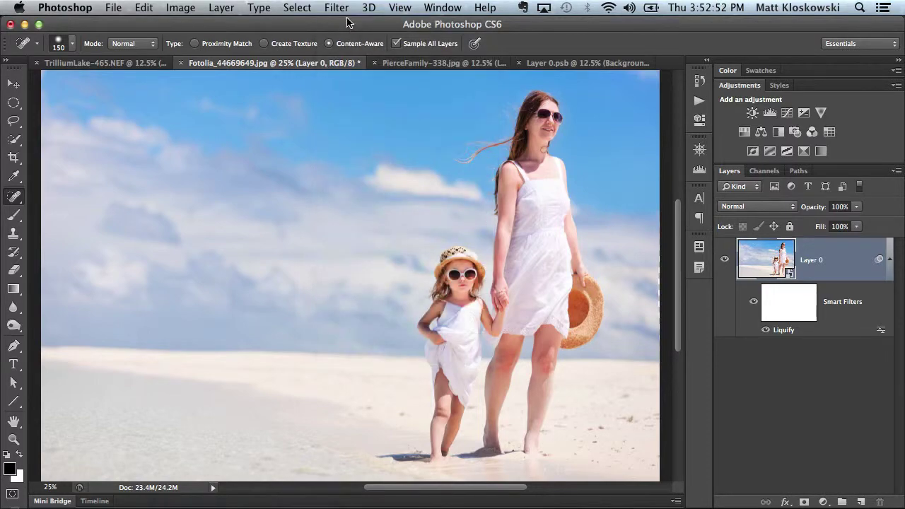